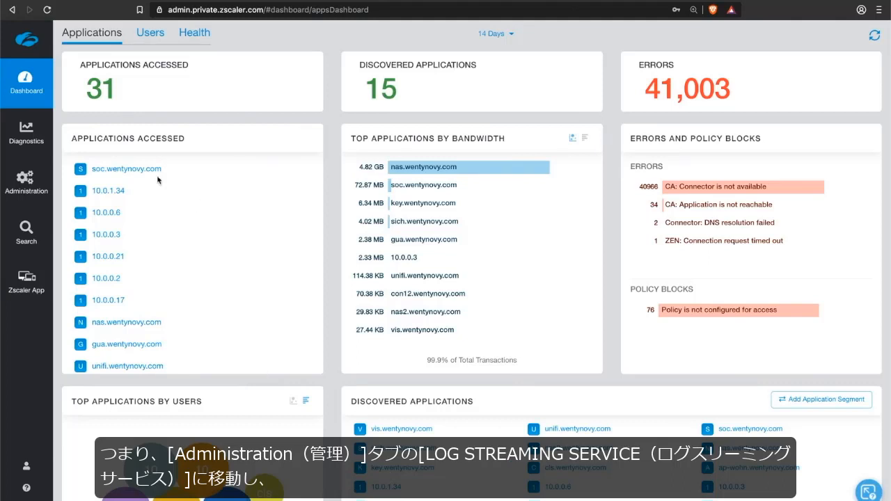
# Add a log receiver in the Log Streaming Service, named Siem with the description "Siem server".
pyautogui.moveTo(29, 182)
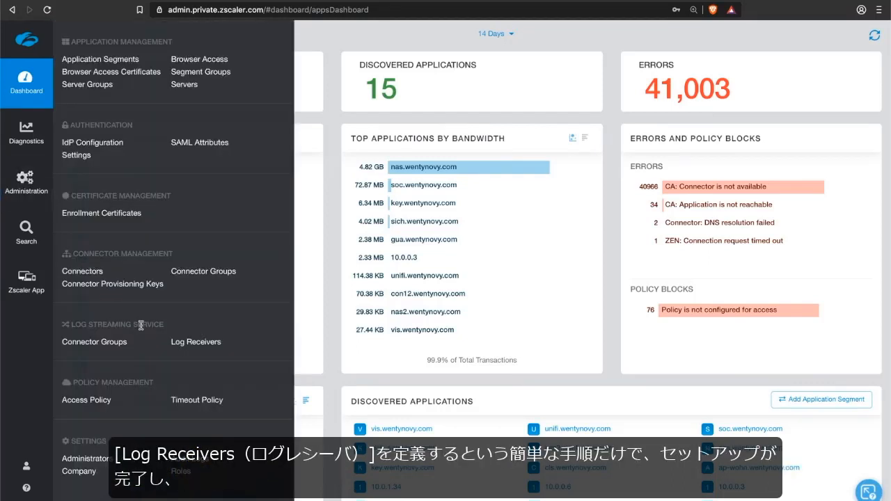
pyautogui.click(195, 341)
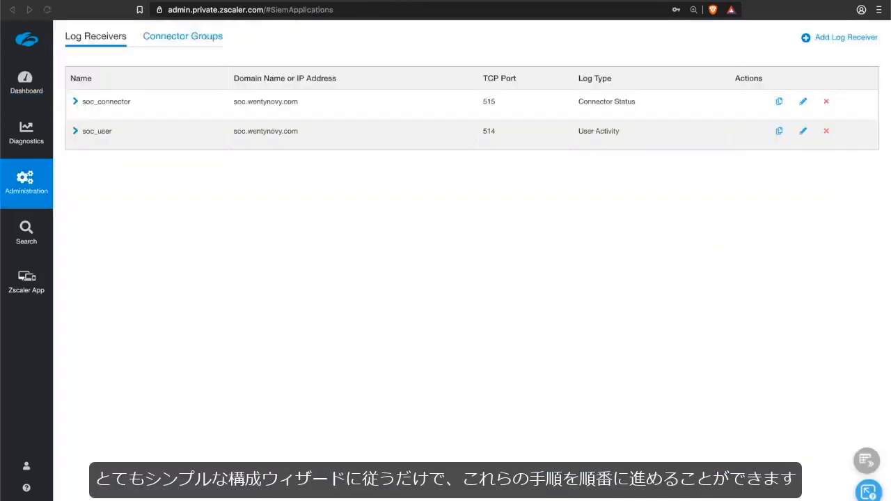
pyautogui.click(851, 39)
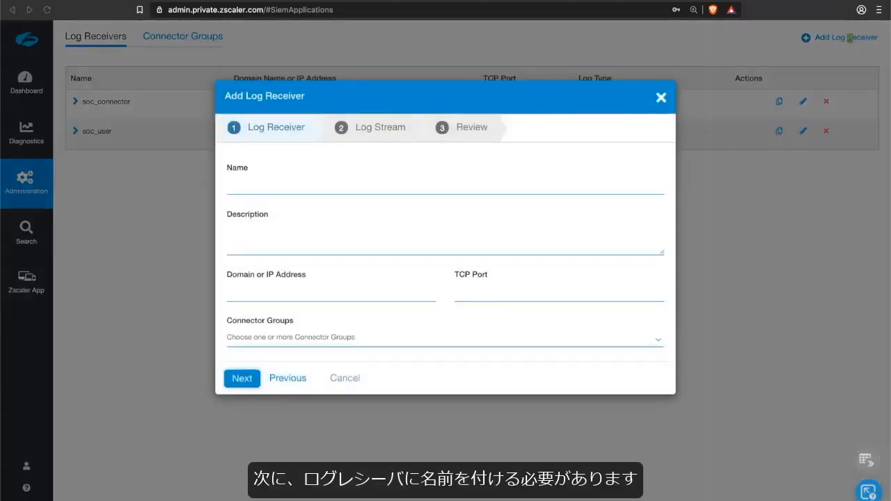
pyautogui.click(326, 186)
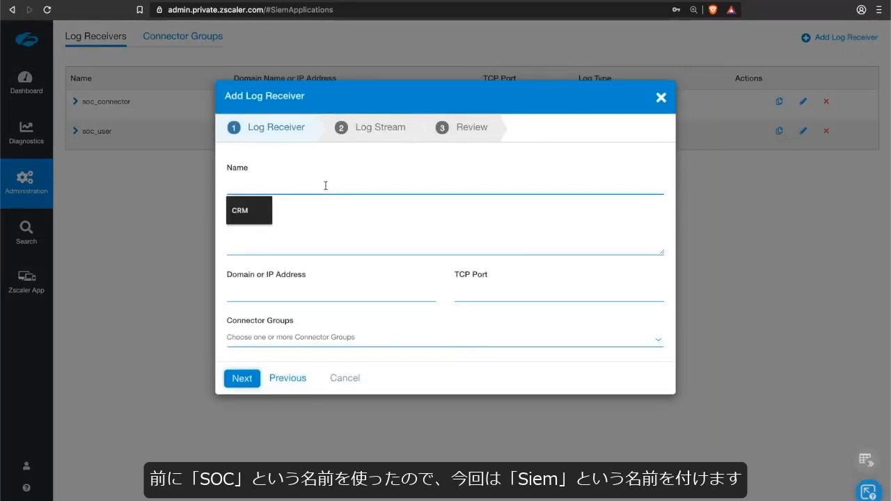
pyautogui.write('Siem')
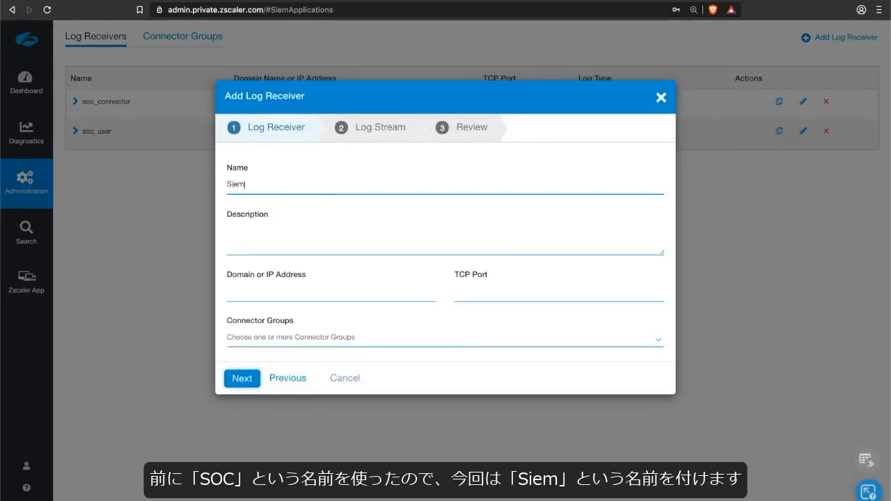
pyautogui.click(292, 253)
pyautogui.write('Siem server')
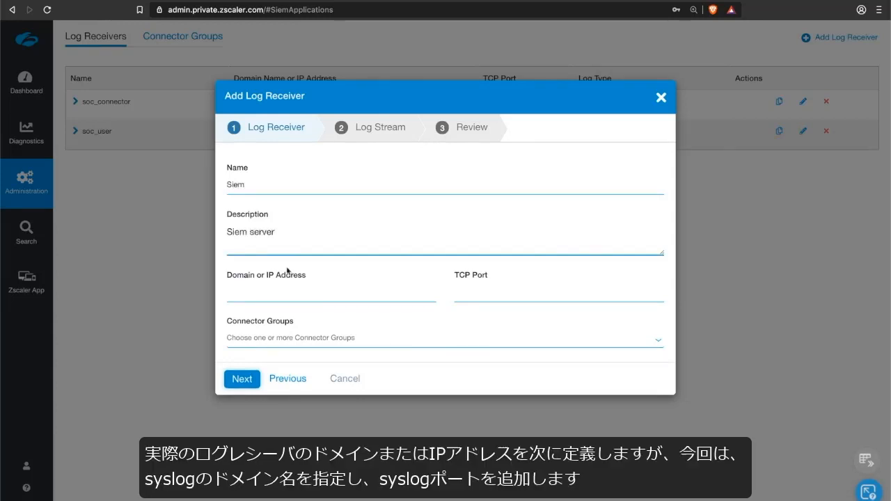
# Set the log receiver's domain to syslog.wentynovy.com and its TCP port to 514.
pyautogui.click(280, 299)
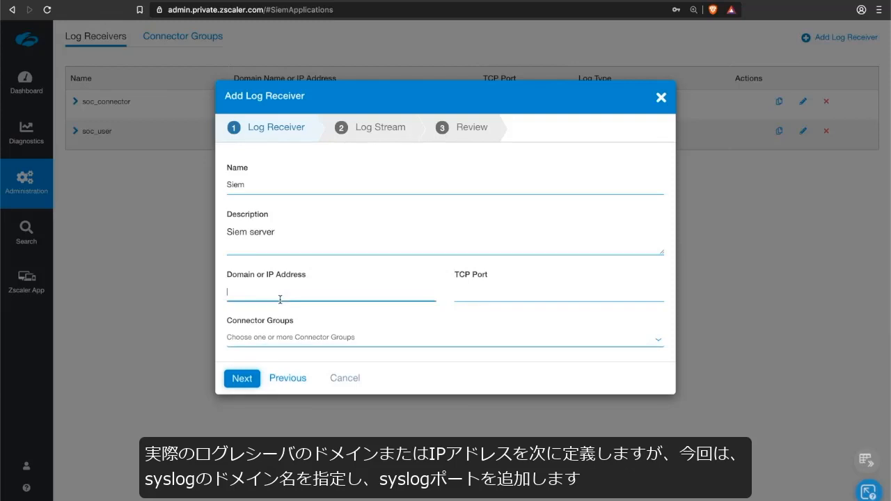
pyautogui.write('syslog.wentynovy.com')
pyautogui.press('Tab')
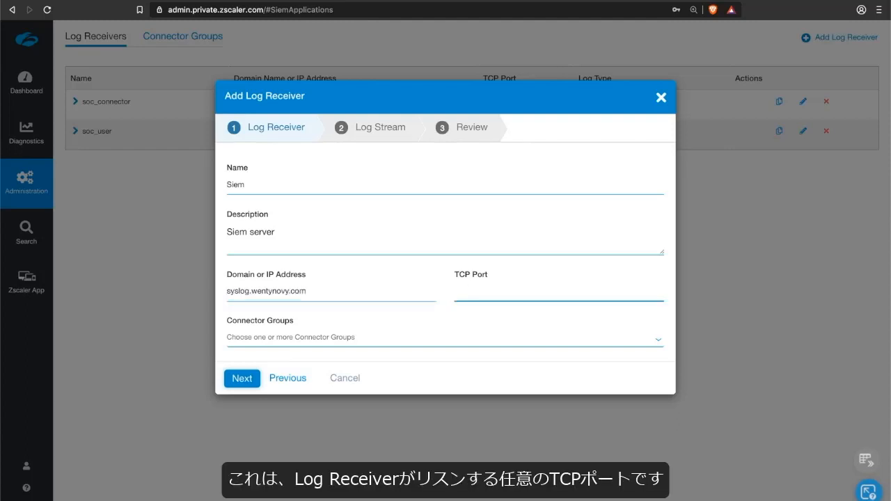
pyautogui.write('514')
# Assign the WentyNovy_Lab-Proxy connector group to the log receiver and continue to the log stream settings.
pyautogui.click(340, 338)
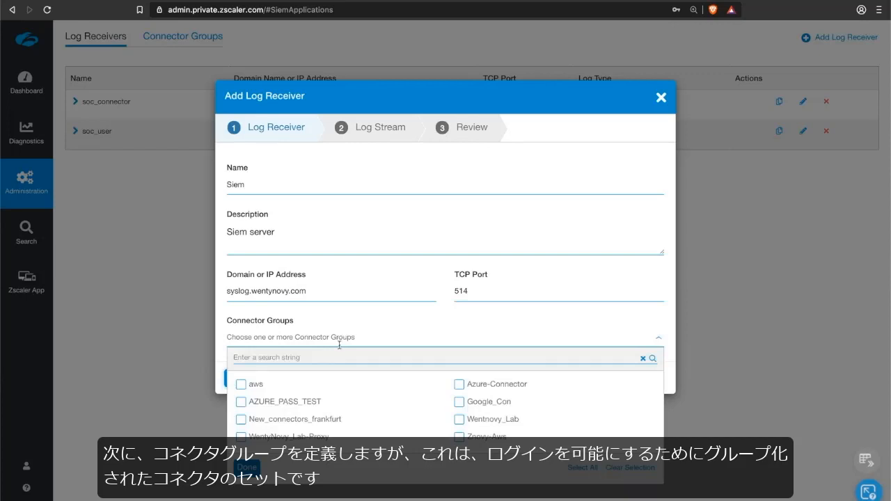
pyautogui.click(241, 439)
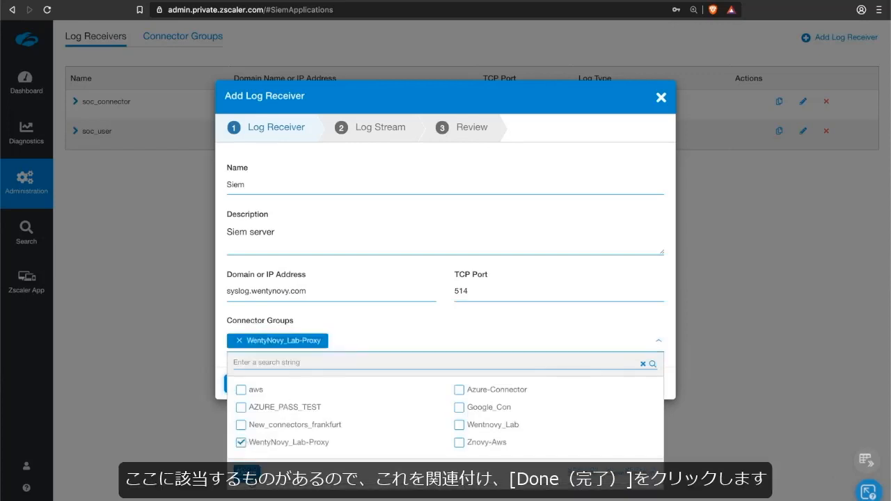
pyautogui.click(249, 480)
pyautogui.click(241, 383)
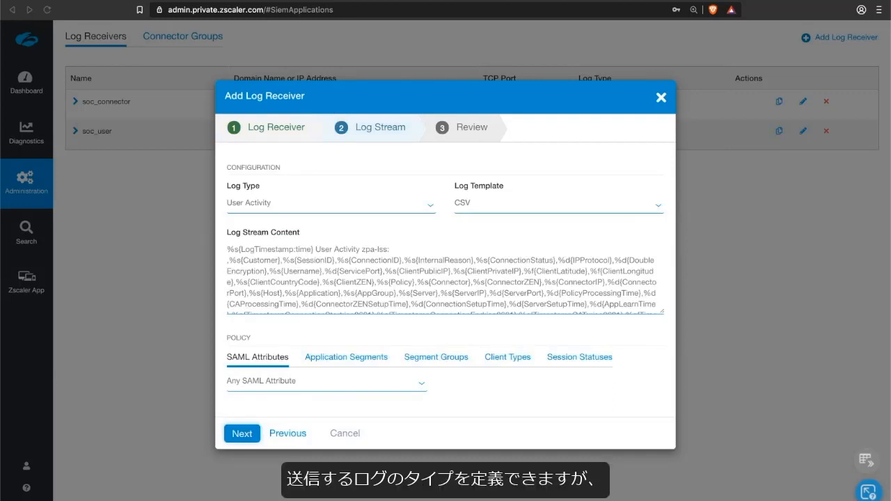
# Look through the available log types and the SAML attribute choices for the log stream policy.
pyautogui.click(431, 205)
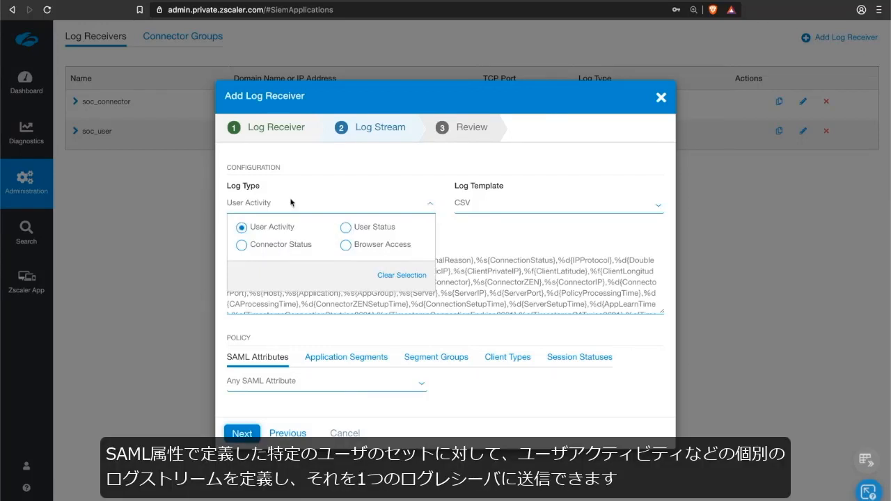
pyautogui.click(365, 186)
pyautogui.click(302, 380)
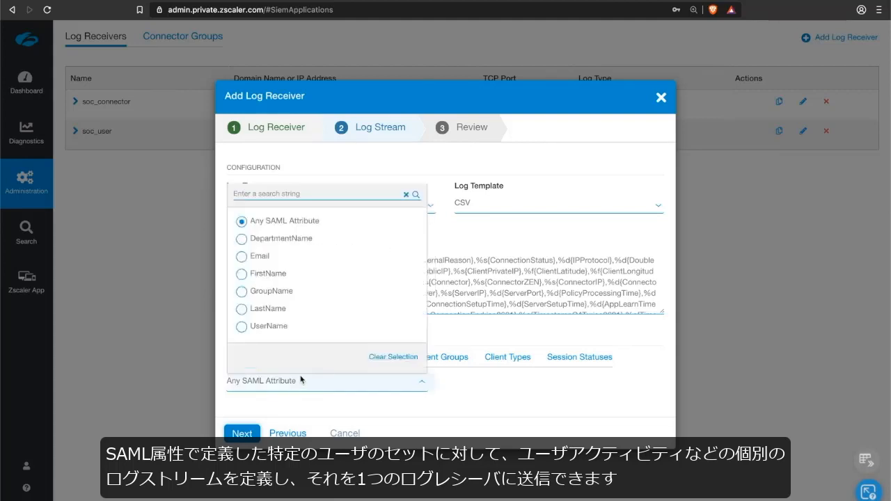
pyautogui.click(394, 422)
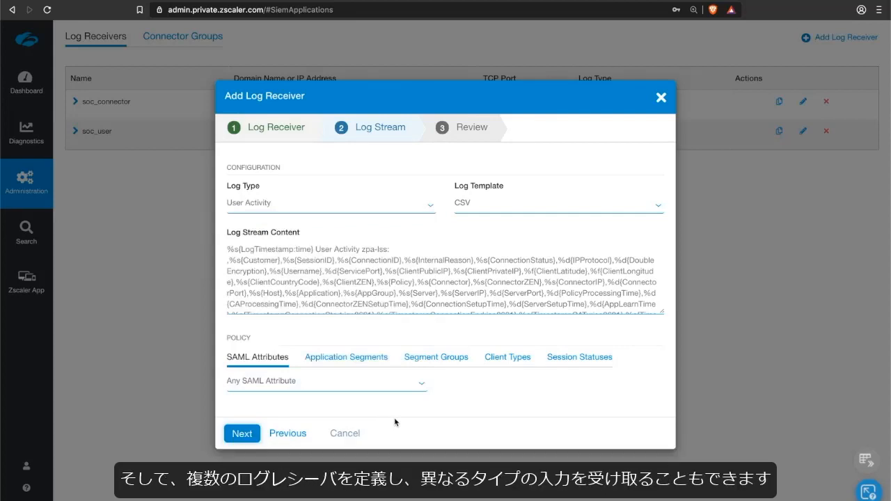
pyautogui.click(432, 206)
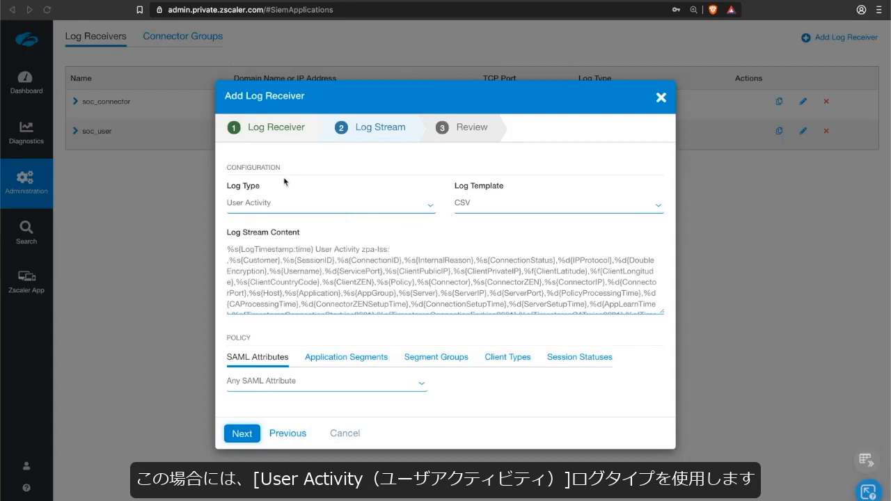
# Try removing the Username and ClientPublicIP fields from the log stream content, and restore the default content.
pyautogui.doubleClick(305, 271)
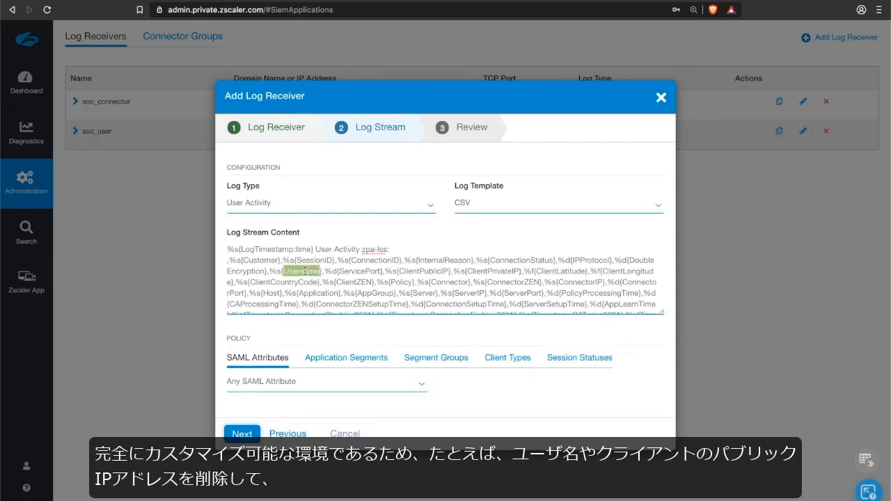
pyautogui.press('BackSpace')
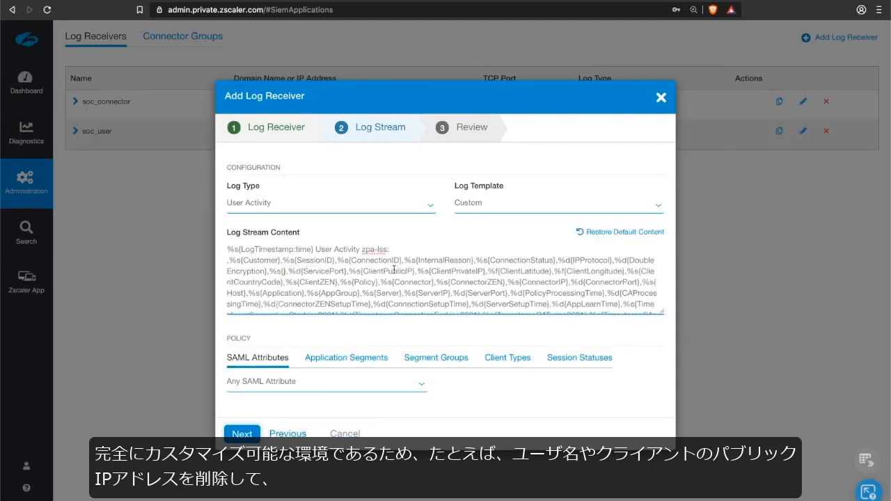
pyautogui.doubleClick(391, 271)
pyautogui.press('BackSpace')
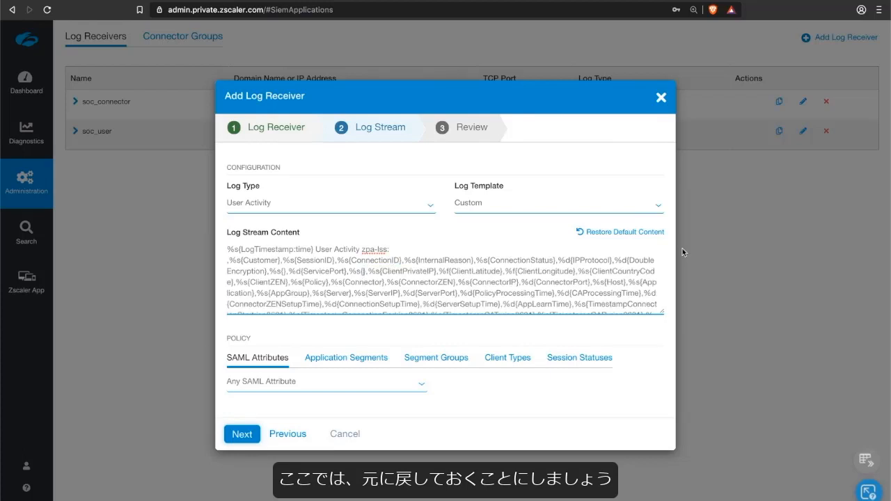
pyautogui.click(647, 233)
# Keep the CSV log template, and review and save the Siem log receiver.
pyautogui.click(576, 206)
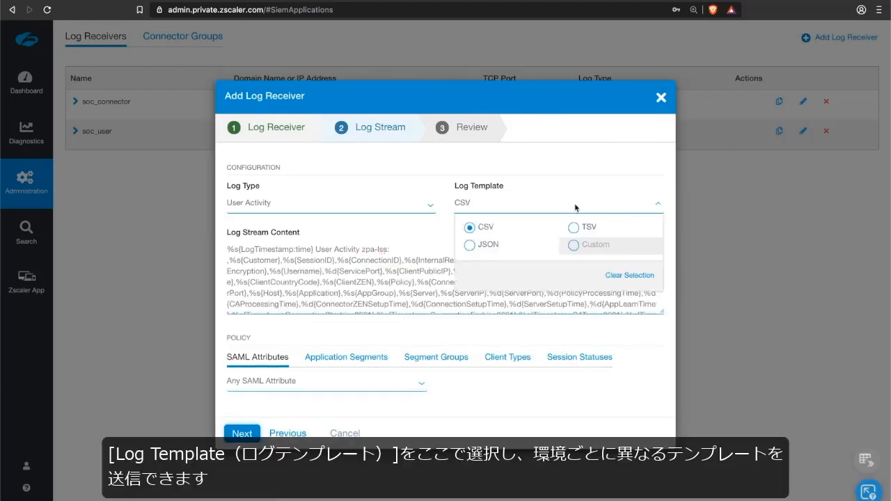
pyautogui.click(575, 208)
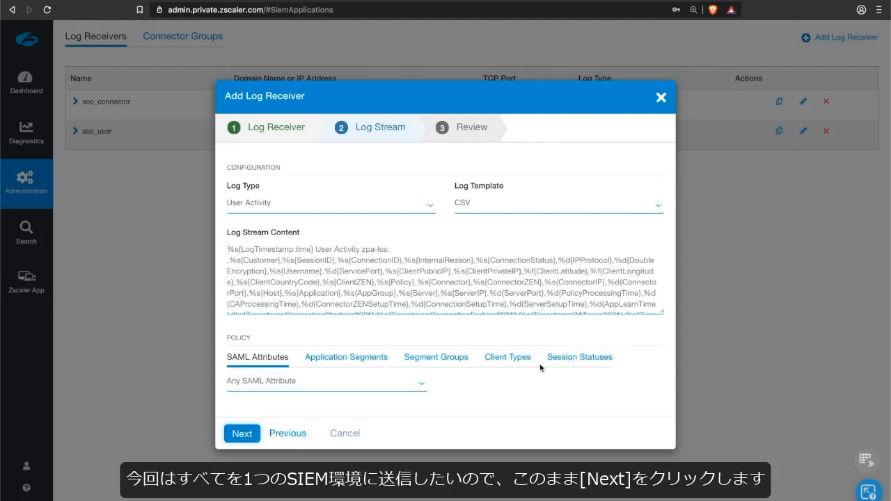
pyautogui.click(239, 434)
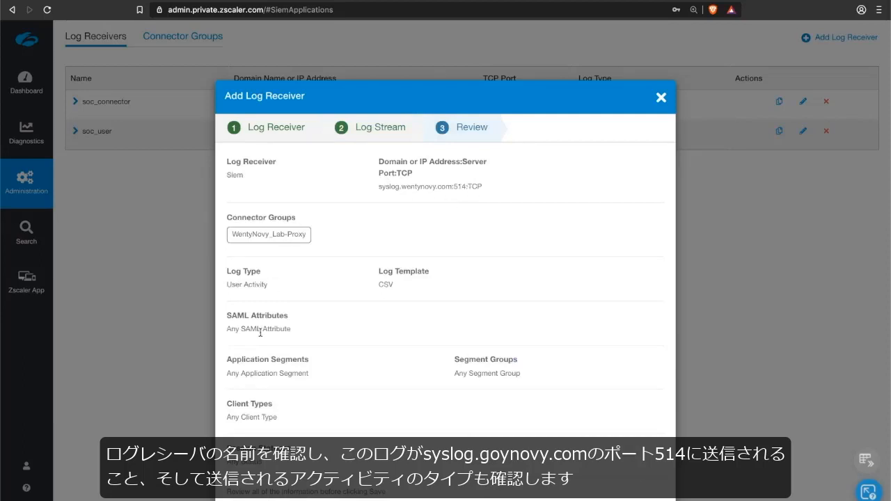
pyautogui.scroll(-1, 316, 415)
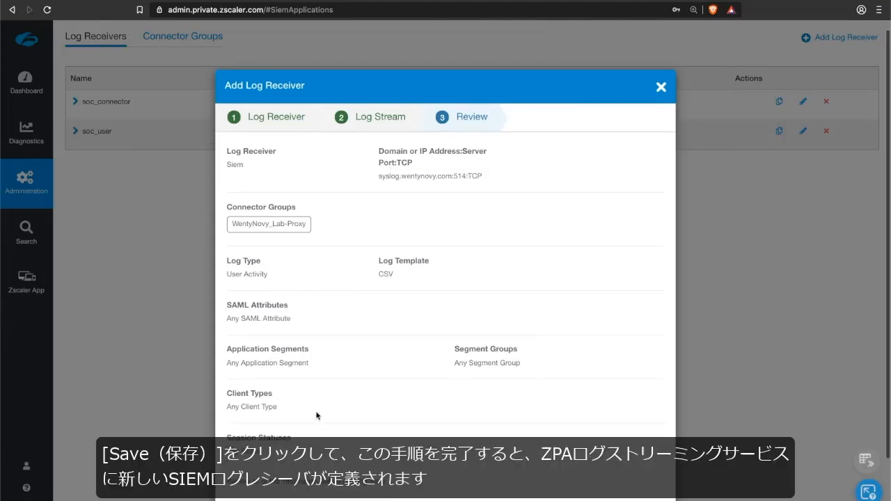
pyautogui.click(248, 492)
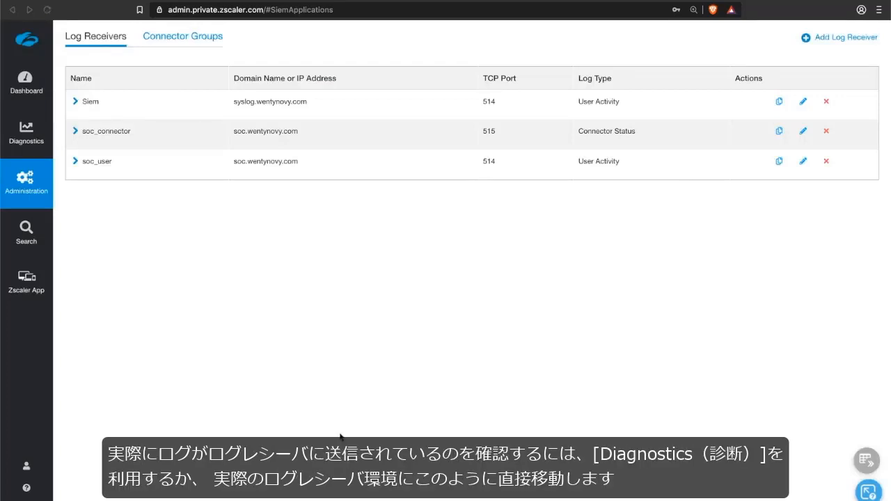
# Switch to the Zscaler app in Splunk, refresh the Private Access Overview, and examine its user, policy, connector and app group charts.
pyautogui.click(37, 136)
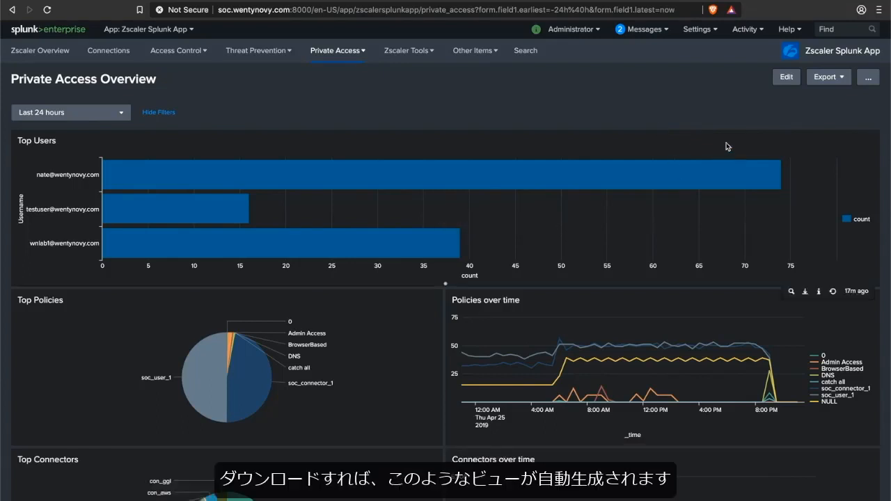
pyautogui.click(46, 10)
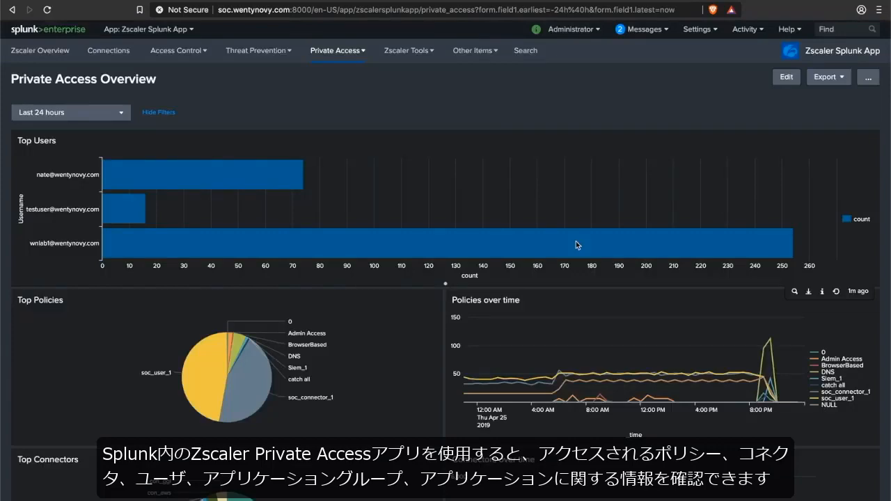
pyautogui.scroll(-3, 576, 245)
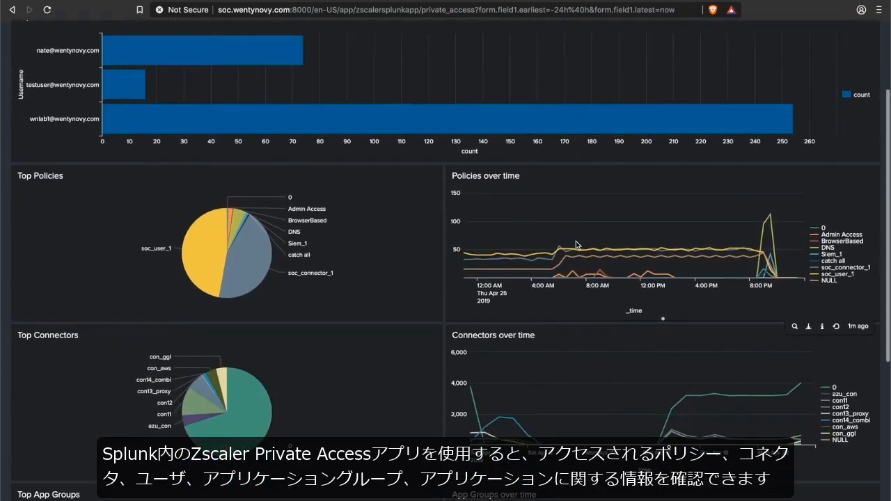
pyautogui.scroll(-1, 576, 245)
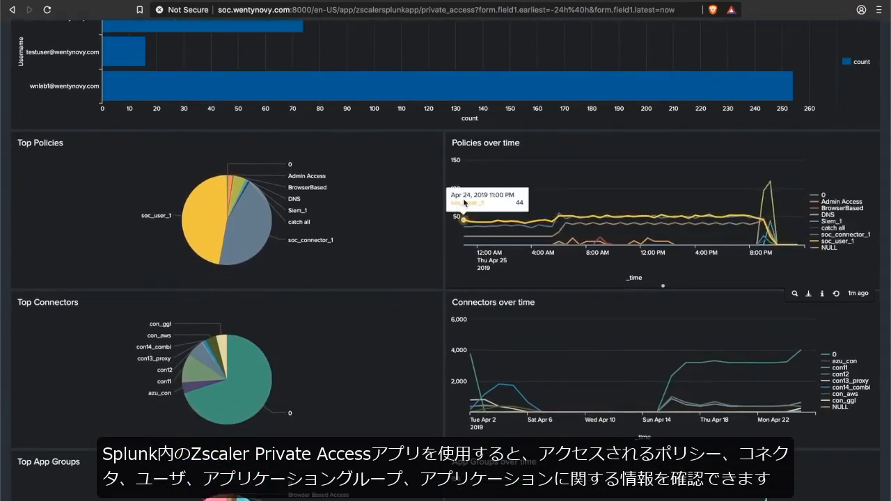
pyautogui.scroll(-3, 520, 261)
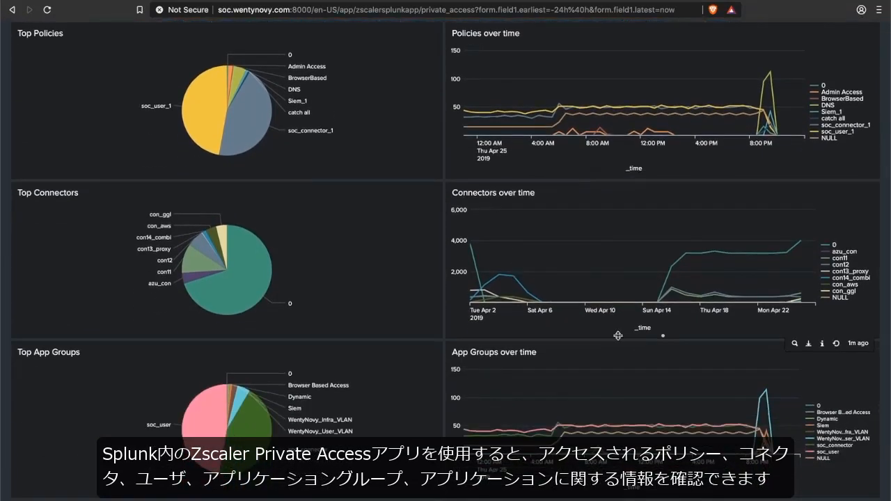
pyautogui.scroll(-3, 617, 335)
pyautogui.scroll(-1, 623, 354)
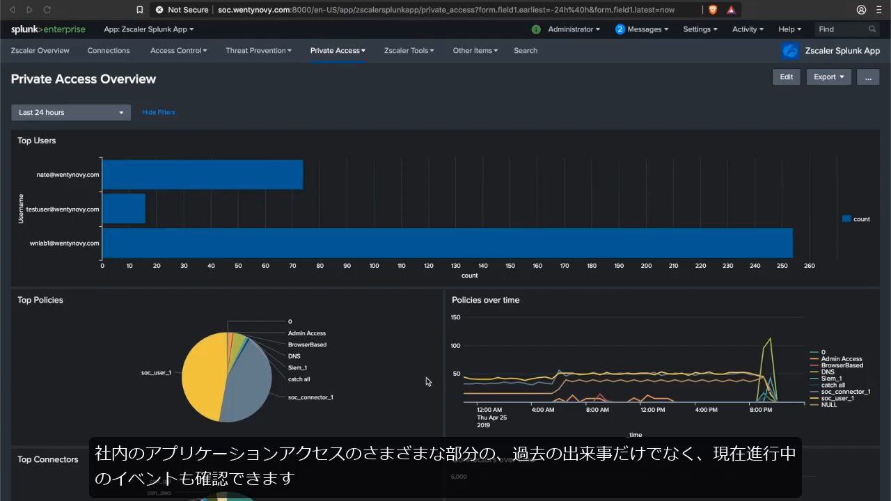
pyautogui.scroll(-2, 426, 382)
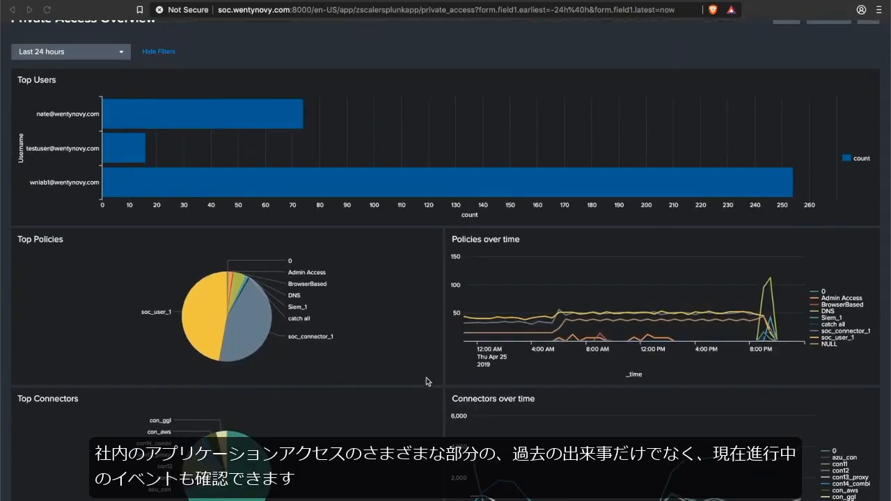